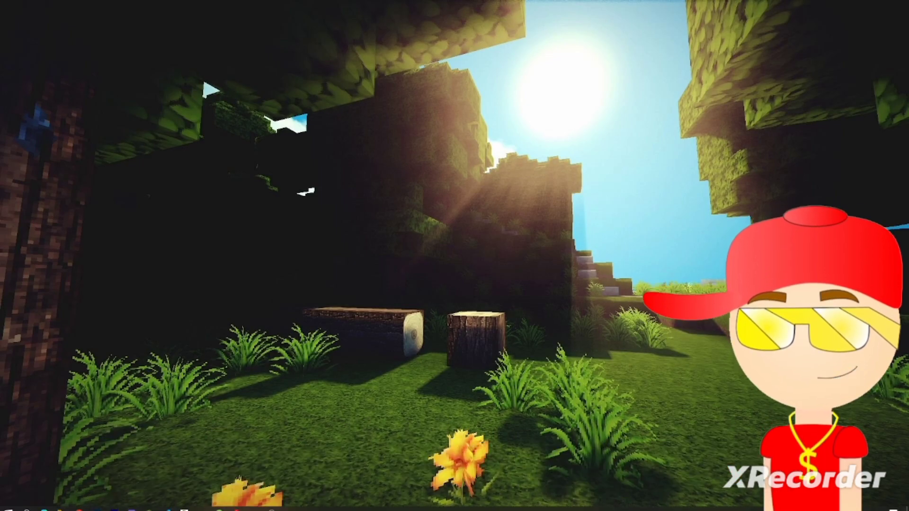
- Open File Explorer and go to Downloads > youtube, where nobody.json, nobody.png and nobody.xml are
{"action": "left_click", "coordinate": [62, 504]}
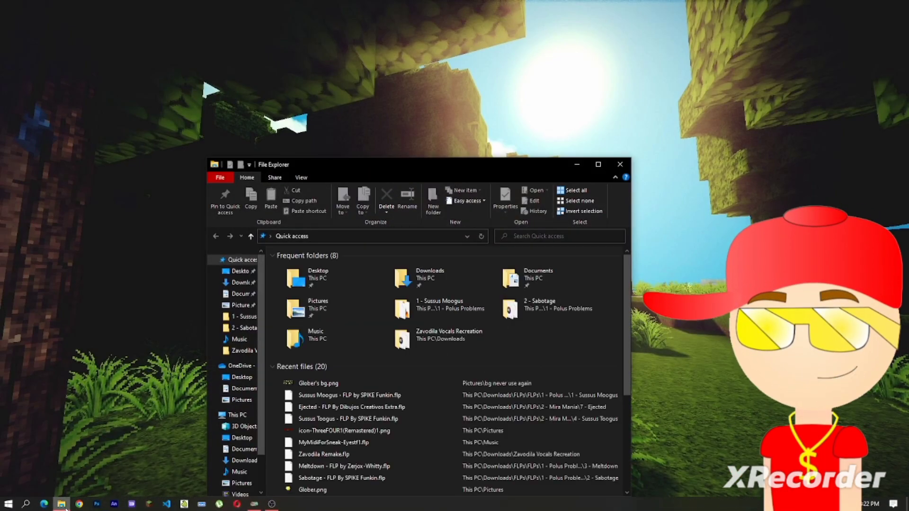
{"action": "double_click", "coordinate": [463, 275]}
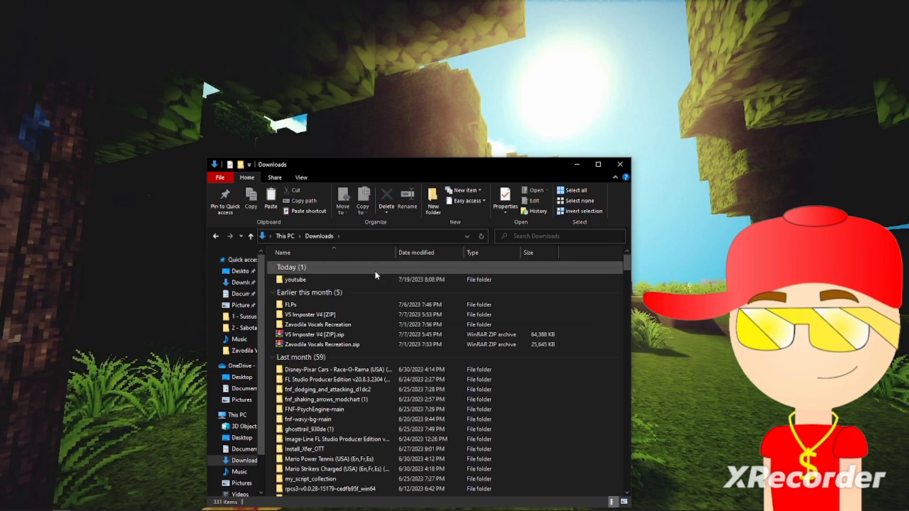
{"action": "double_click", "coordinate": [307, 280]}
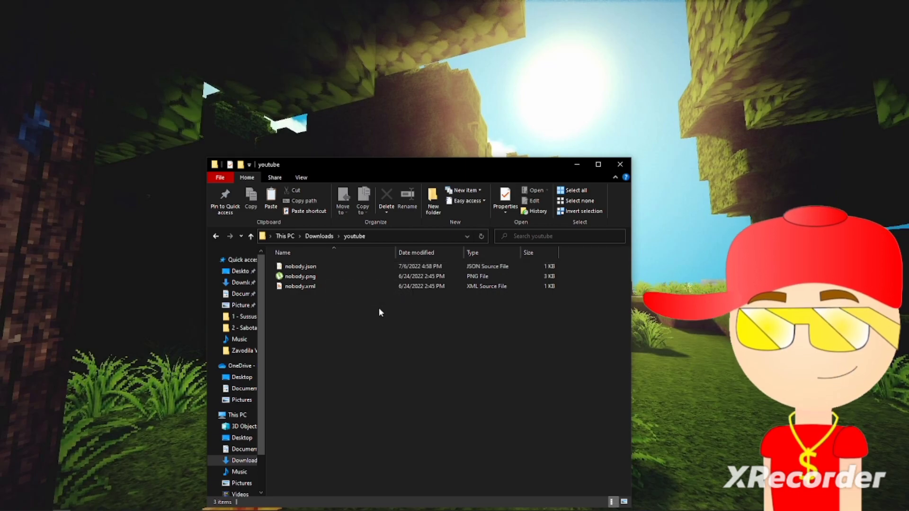
- Close the youtube window and browse to PsychEngine > mods > images > characters to find nobody.png and nobody.xml
{"action": "left_click", "coordinate": [617, 169]}
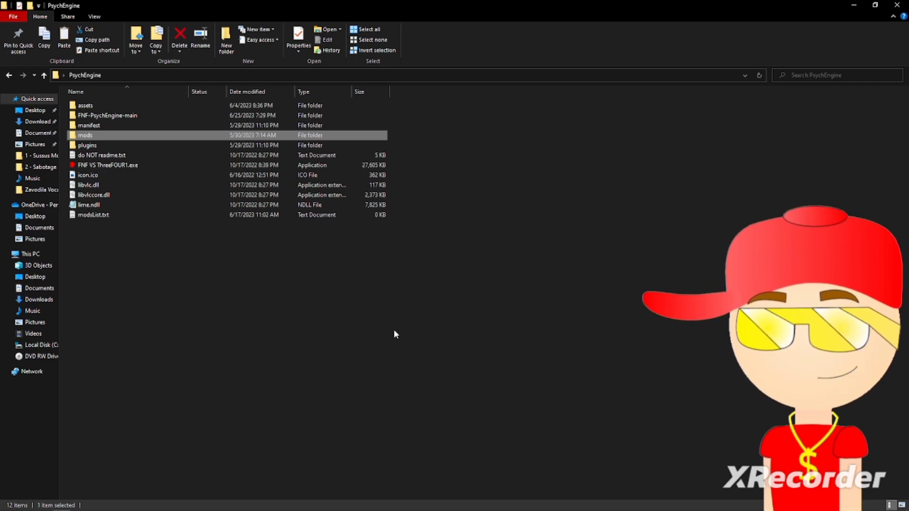
{"action": "double_click", "coordinate": [119, 135]}
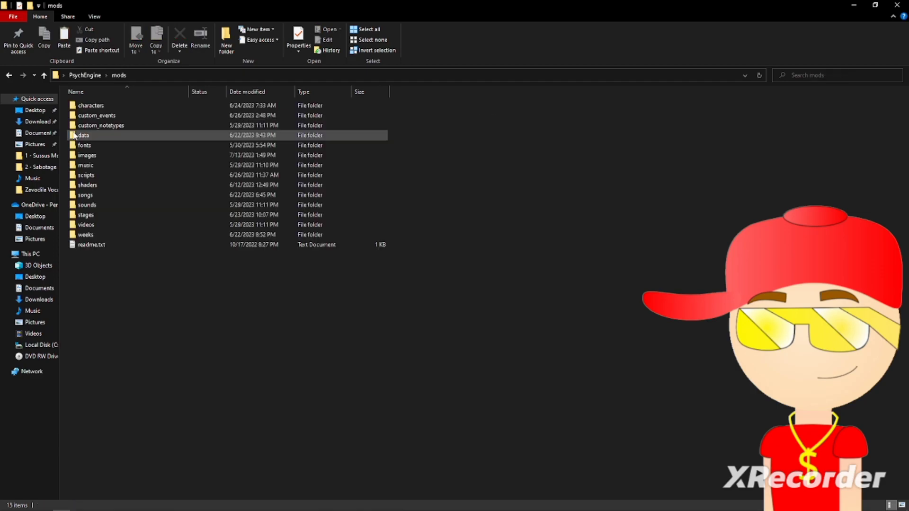
{"action": "double_click", "coordinate": [112, 155]}
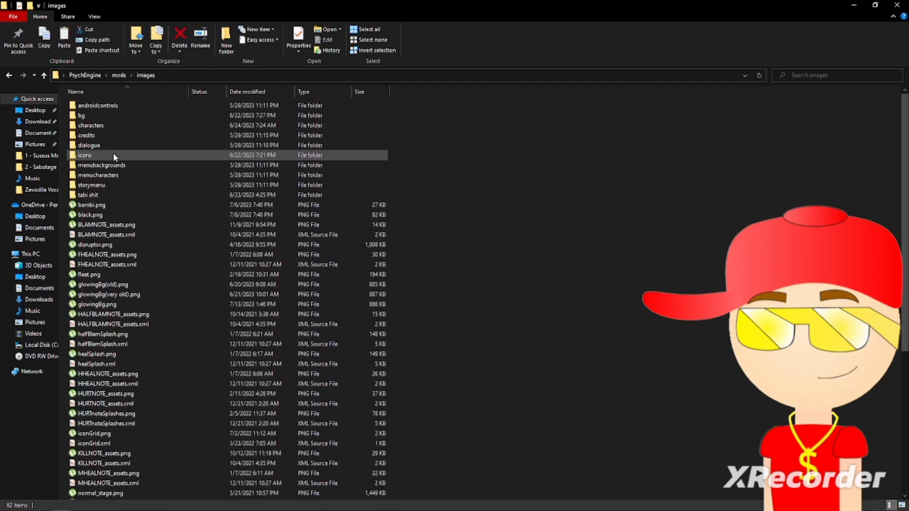
{"action": "double_click", "coordinate": [102, 126]}
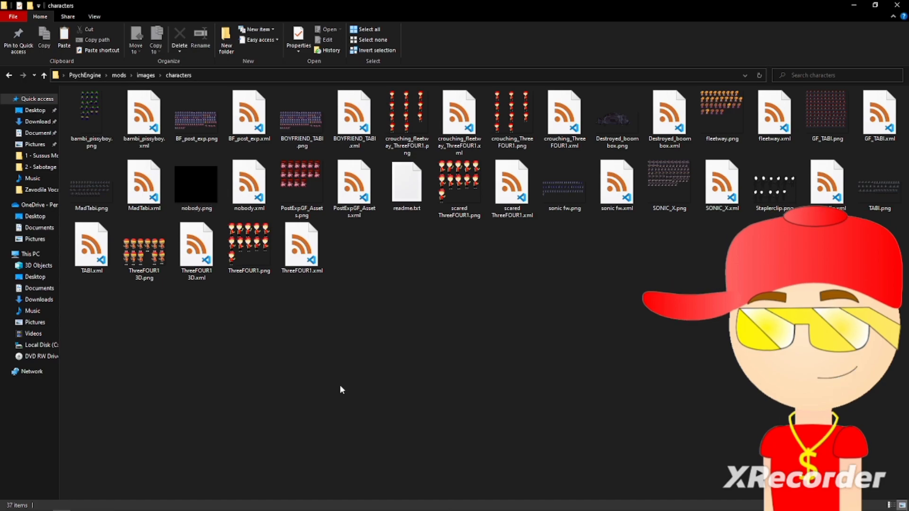
- Go back to PsychEngine and open mods > characters to locate nobody.json among the character files
{"action": "left_click", "coordinate": [86, 77]}
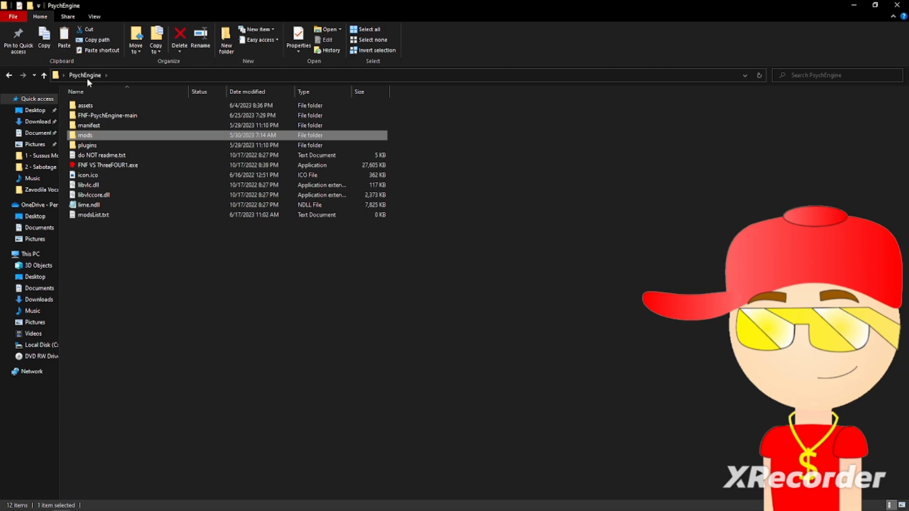
{"action": "double_click", "coordinate": [107, 137]}
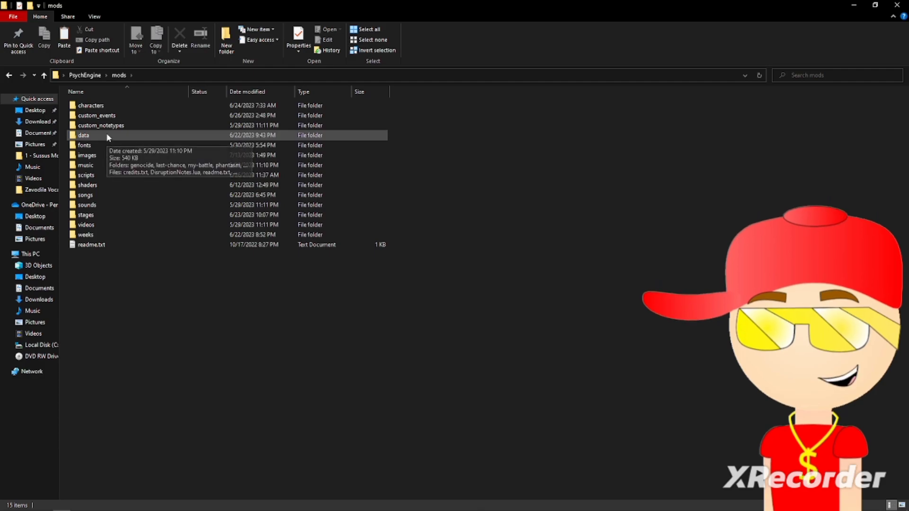
{"action": "double_click", "coordinate": [91, 106]}
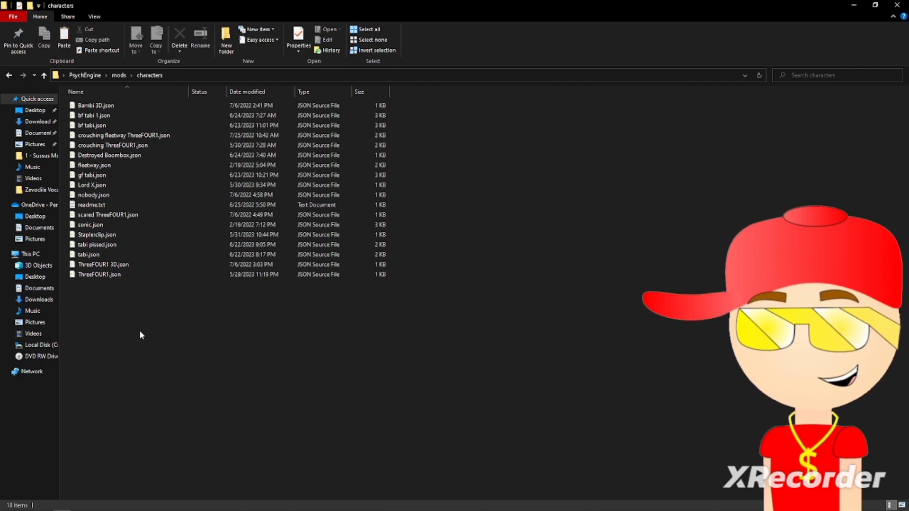
{"action": "key", "text": "Down"}
{"action": "key", "text": "Down"}
{"action": "key", "text": "Down"}
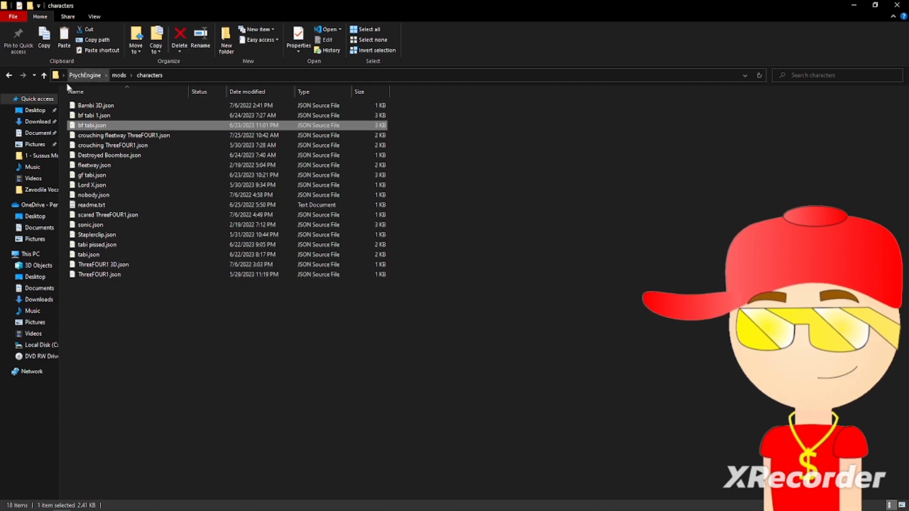
- Return to the PsychEngine folder and run FNF VS ThreeFOUR1.exe
{"action": "left_click", "coordinate": [79, 76]}
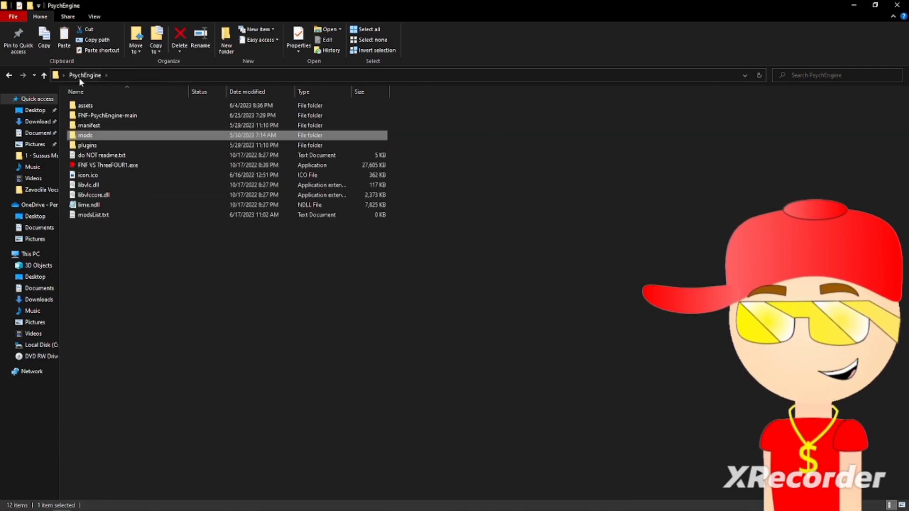
{"action": "left_click", "coordinate": [103, 166]}
{"action": "double_click", "coordinate": [103, 166]}
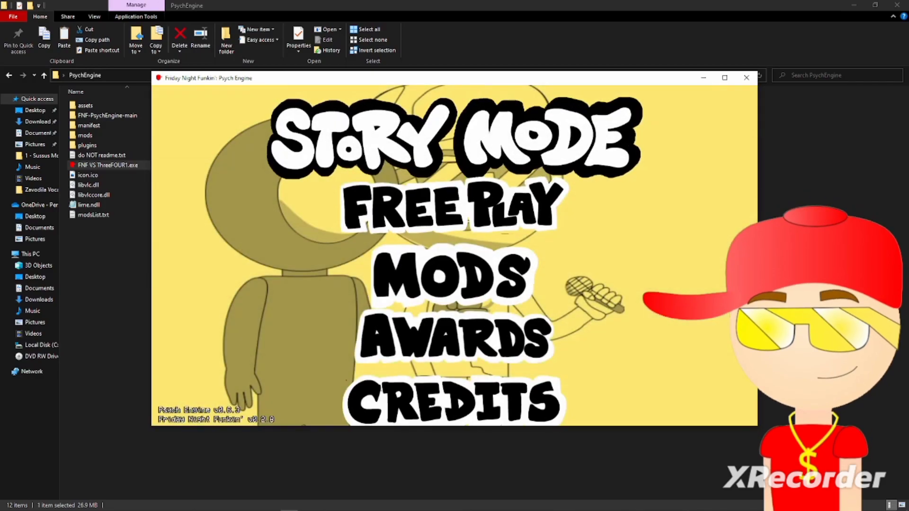
- Enter Freeplay and start Bopeebo on Hard, reaching the Character Selector
{"action": "key", "text": "Down"}
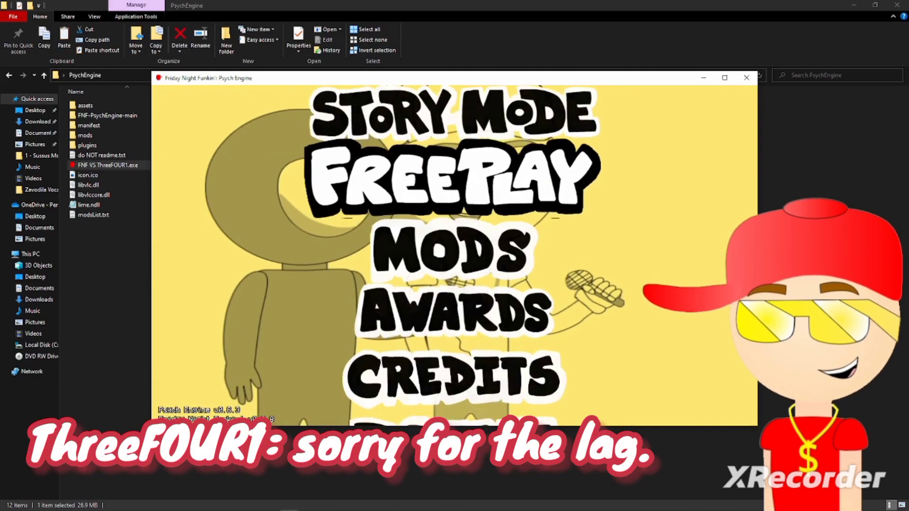
{"action": "key", "text": "Return"}
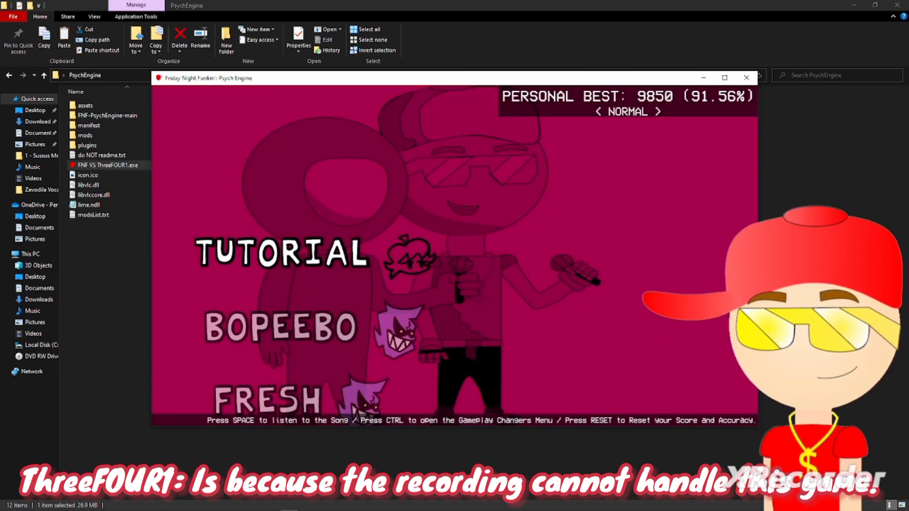
{"action": "key", "text": "Down"}
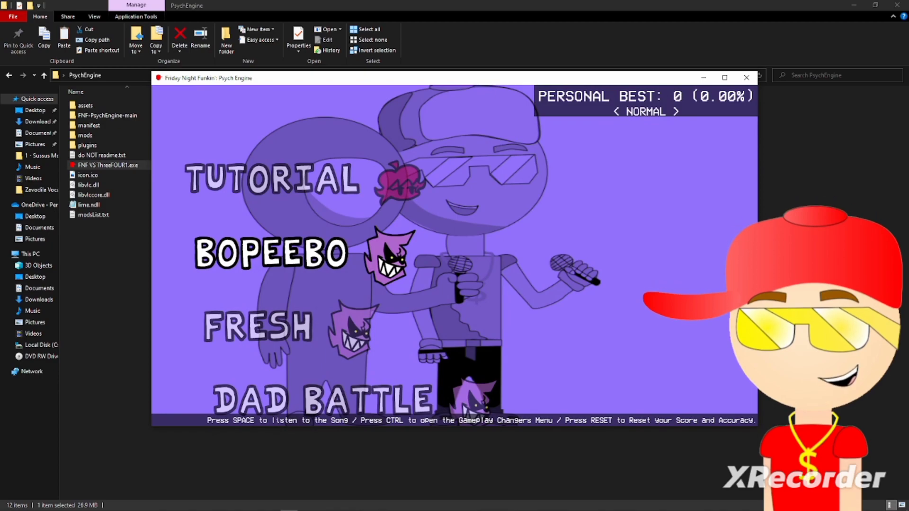
{"action": "key", "text": "Down"}
{"action": "key", "text": "Down"}
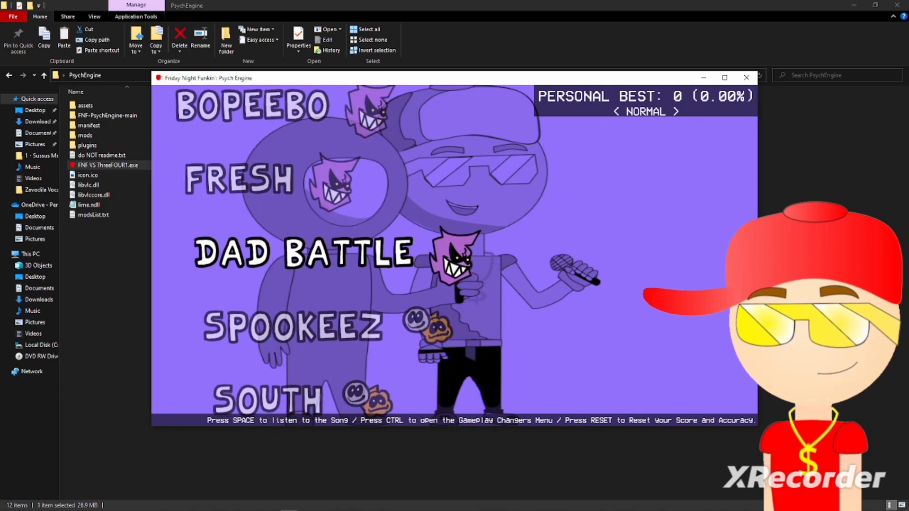
{"action": "key", "text": "Up"}
{"action": "key", "text": "Up"}
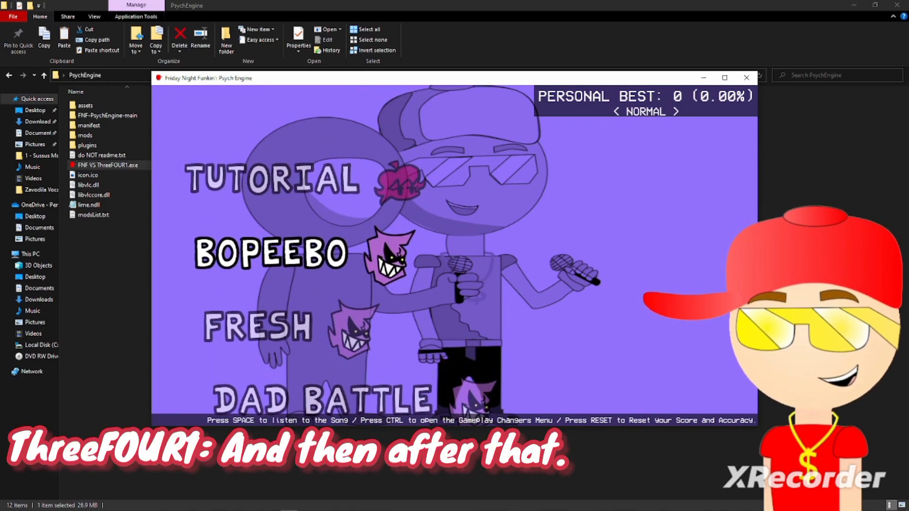
{"action": "key", "text": "Return"}
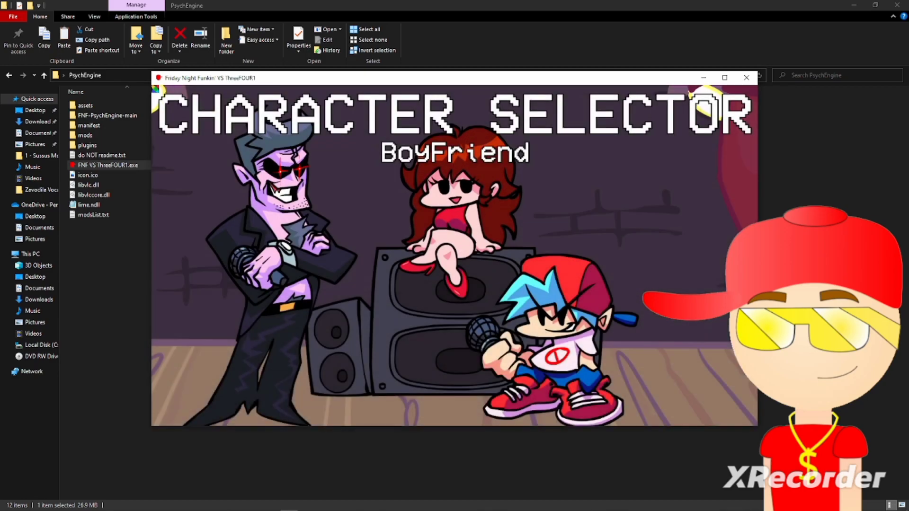
- Open Bopeebo's chart editor and set the opponent to nobody in the Song settings
{"action": "key", "text": "Return"}
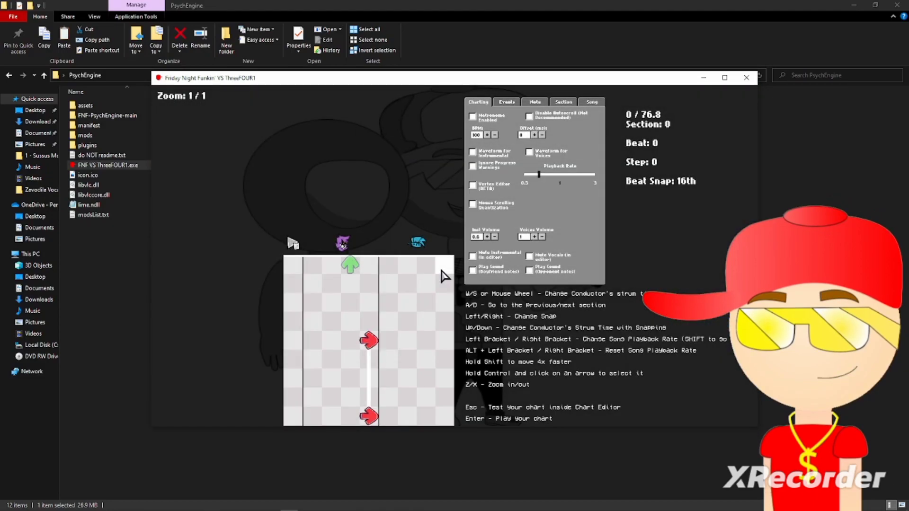
{"action": "left_click", "coordinate": [592, 103]}
{"action": "left_click", "coordinate": [520, 220]}
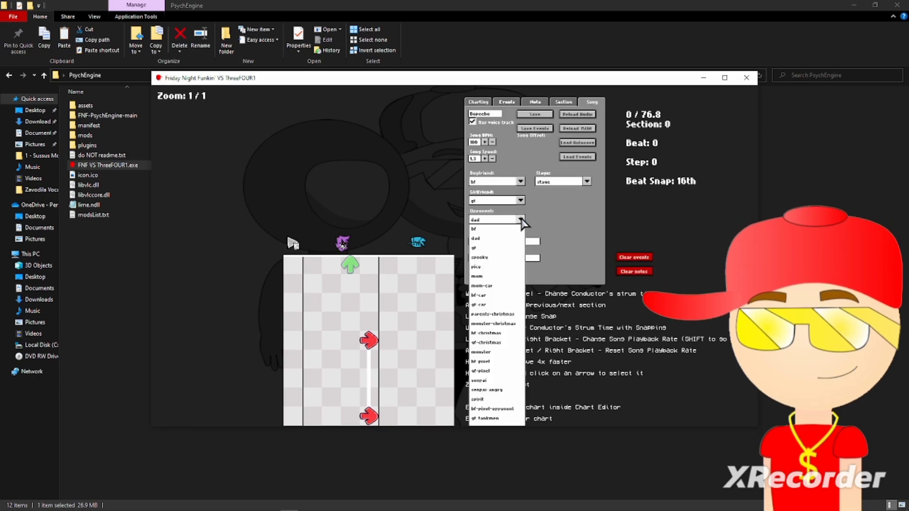
{"action": "scroll", "coordinate": [494, 407], "scroll_direction": "down", "scroll_amount": 6}
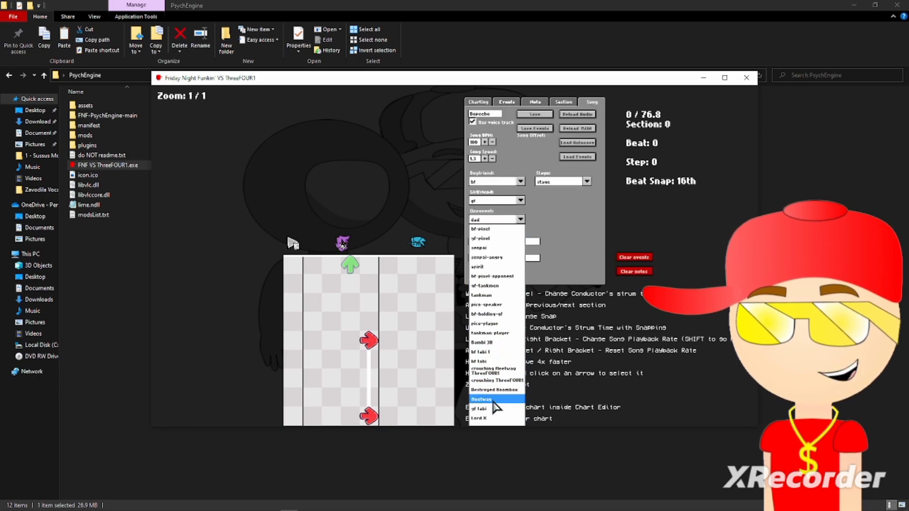
{"action": "scroll", "coordinate": [493, 381], "scroll_direction": "down", "scroll_amount": 1}
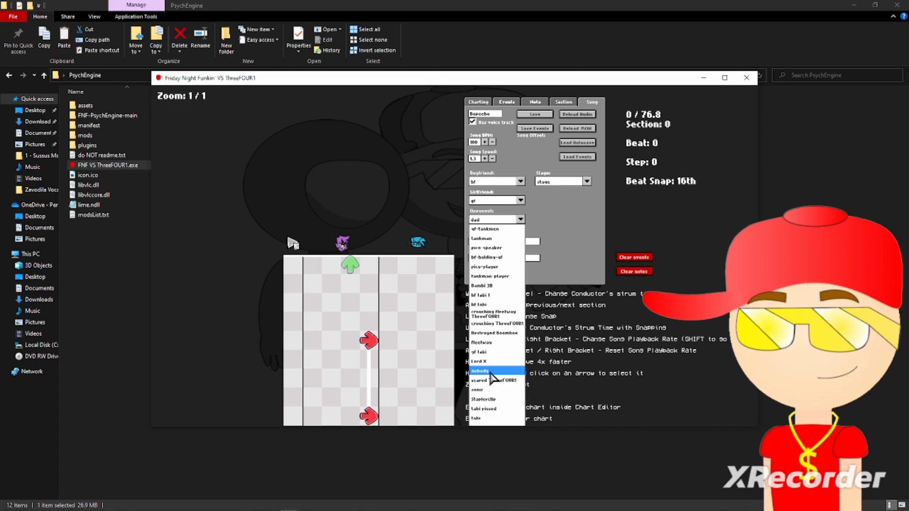
{"action": "left_click", "coordinate": [492, 371]}
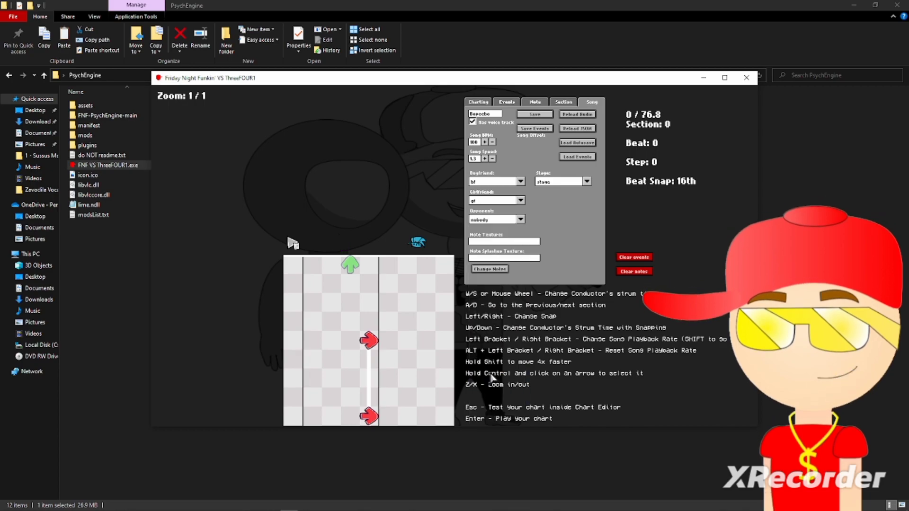
- Play Bopeebo from the chart editor as ThreeFOUR1 with no opponent, then pause it
{"action": "key", "text": "Return"}
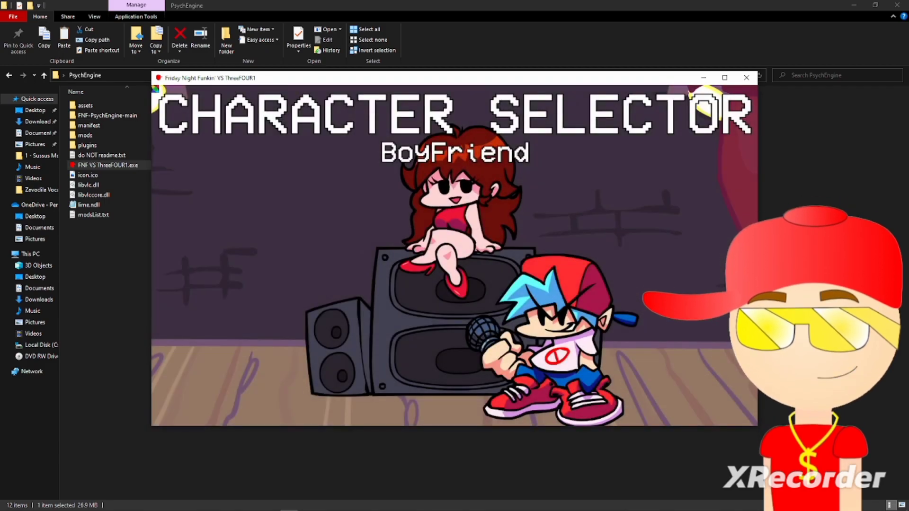
{"action": "key", "text": "Right"}
{"action": "key", "text": "Right"}
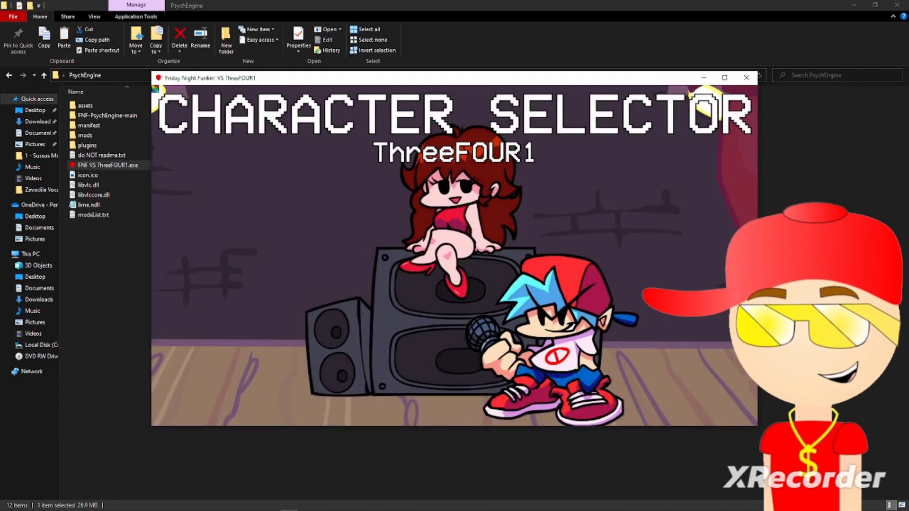
{"action": "key", "text": "Return"}
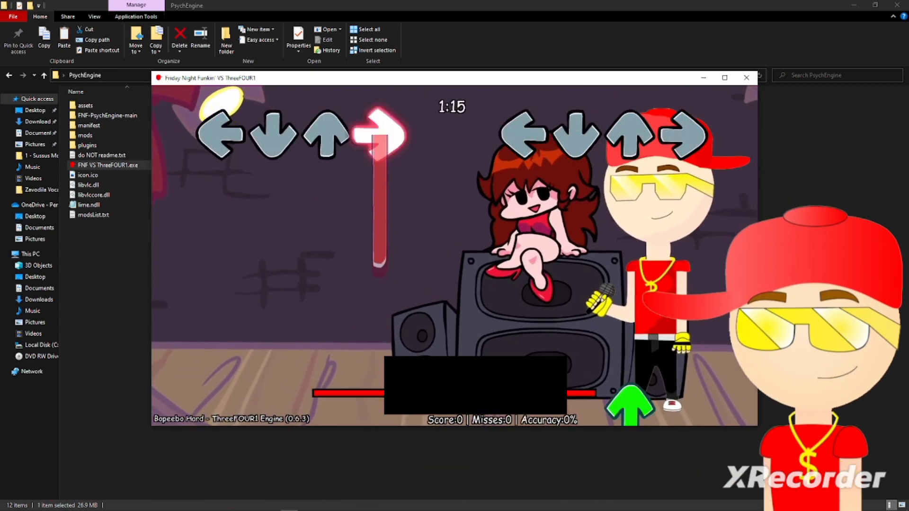
{"action": "key", "text": "Return"}
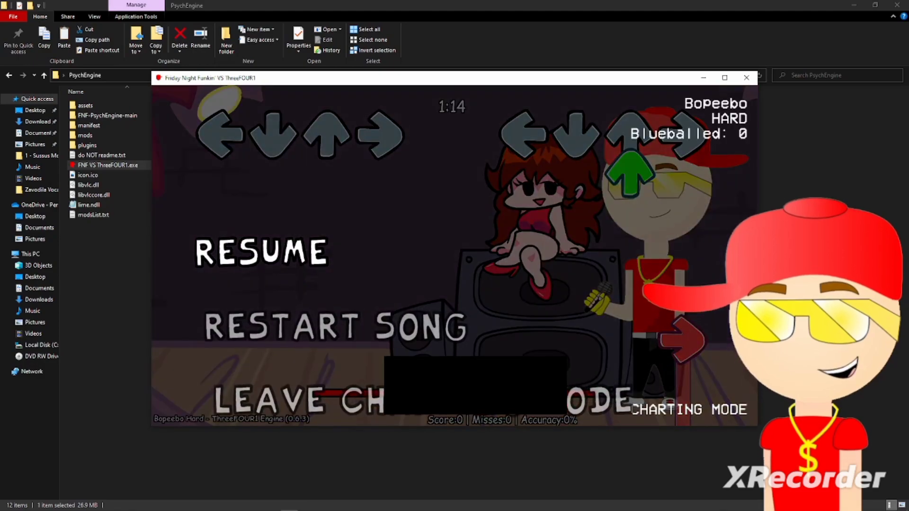